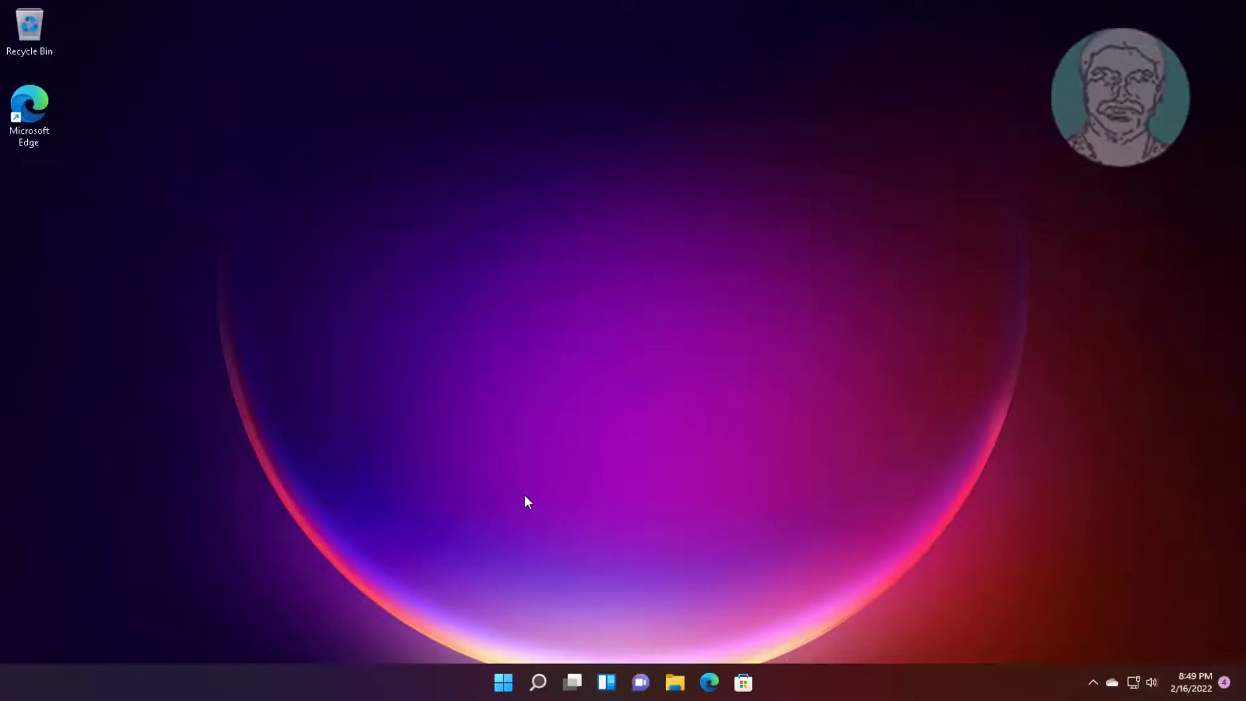
Check Windows Update so the two 2022-02 cumulative updates start installing, then close Settings.
left_click(504, 683)
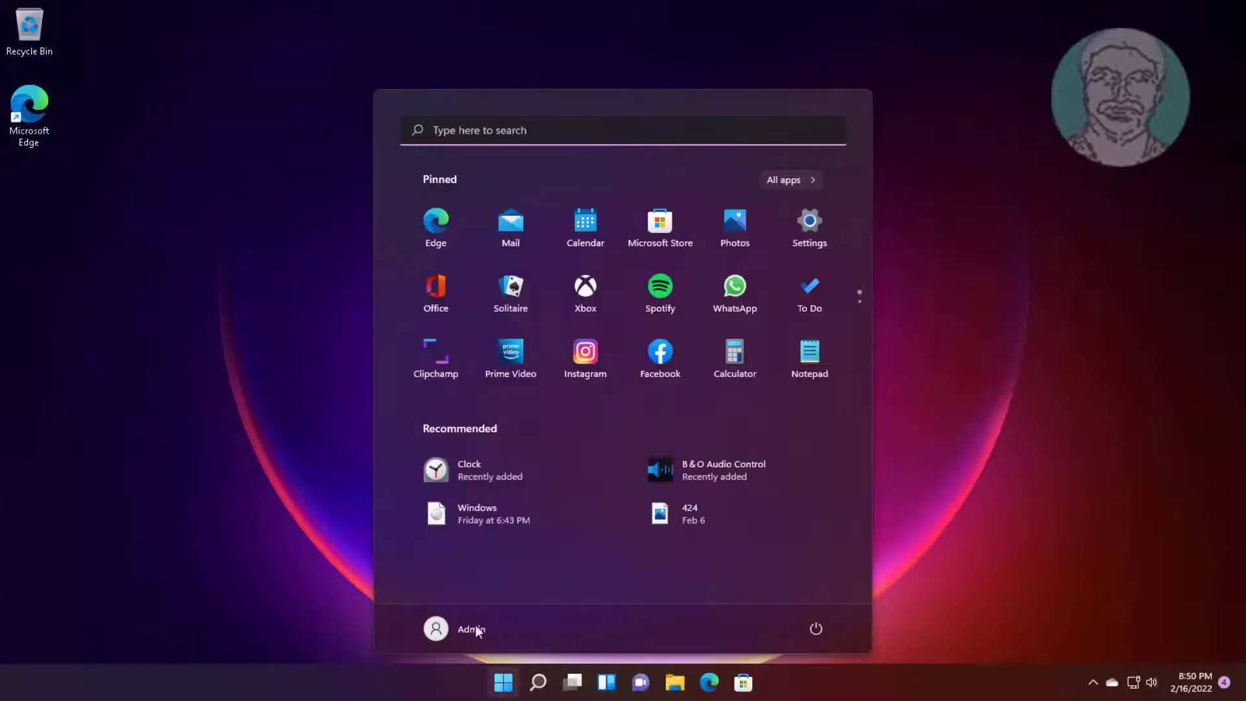
left_click(829, 223)
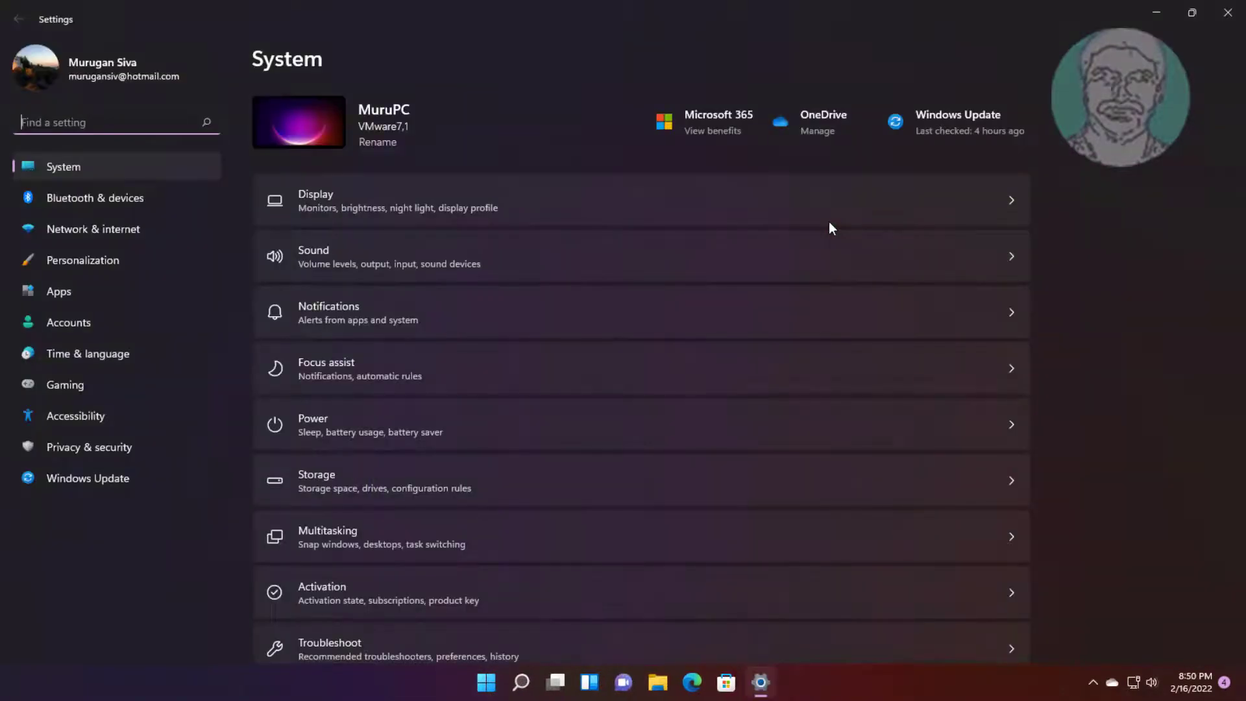
left_click(82, 483)
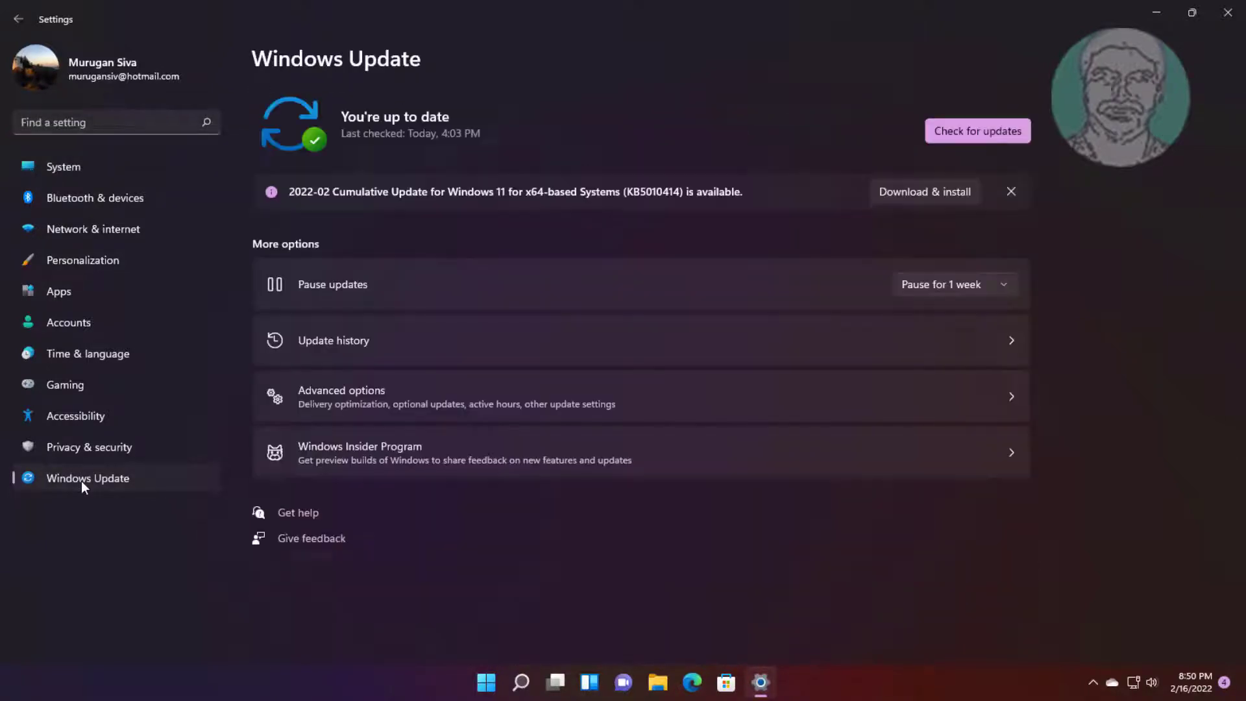
left_click(970, 134)
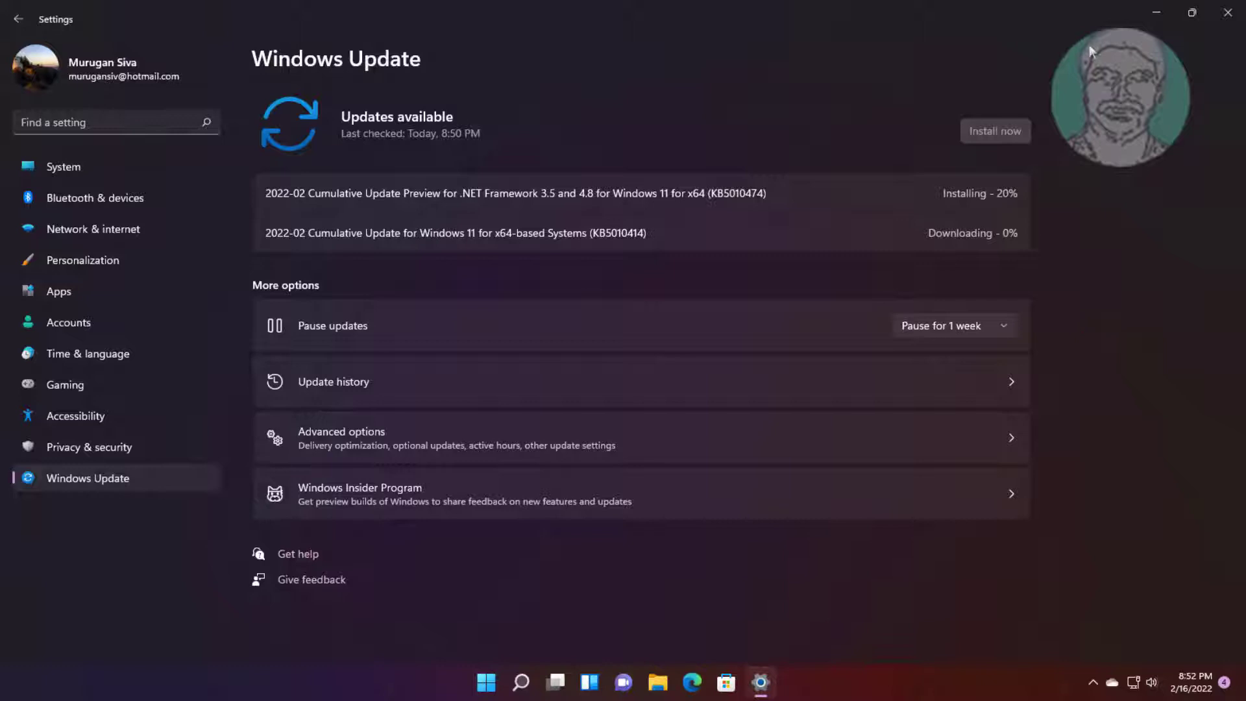
left_click(1226, 14)
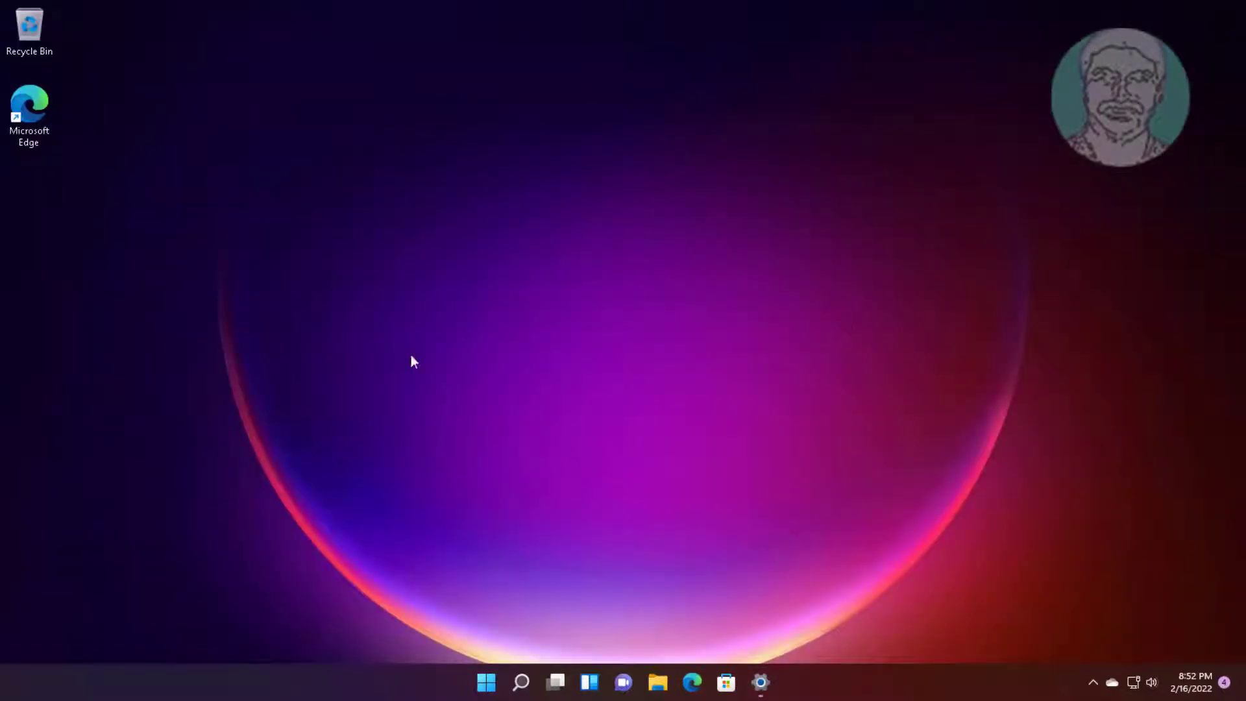
Open System > Troubleshoot > Other troubleshooters and scroll down to Windows Store Apps.
left_click(491, 687)
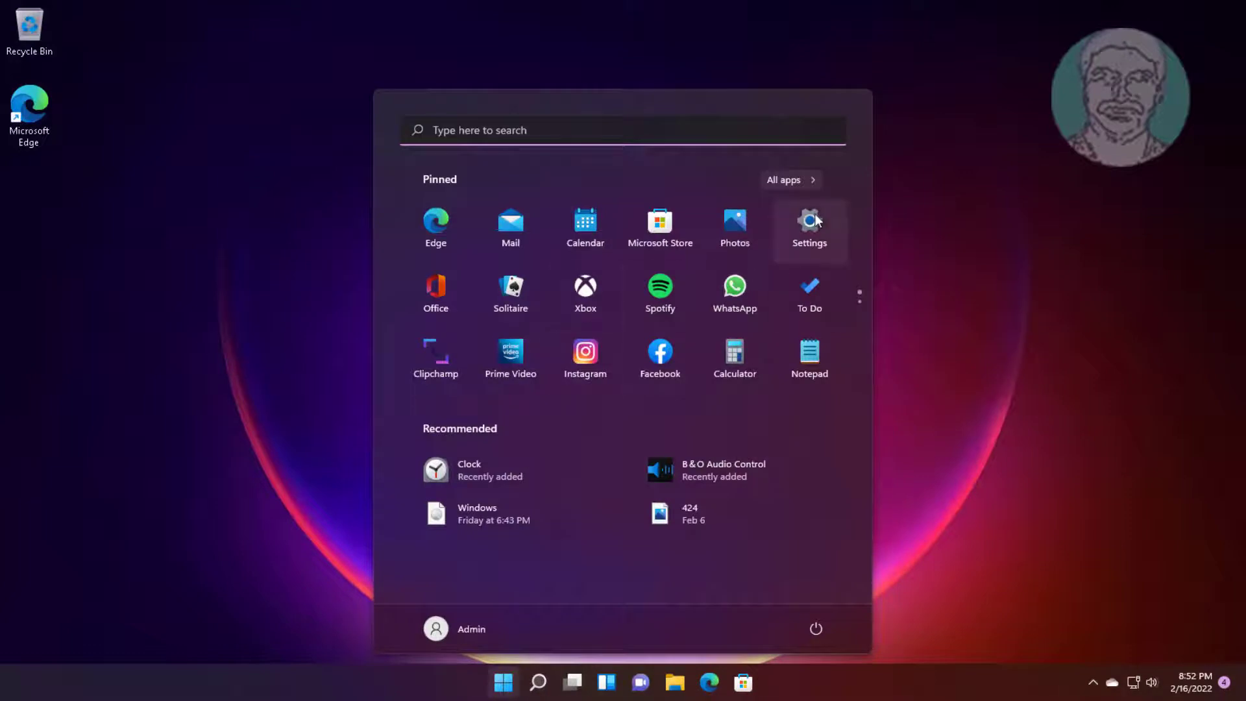
left_click(815, 220)
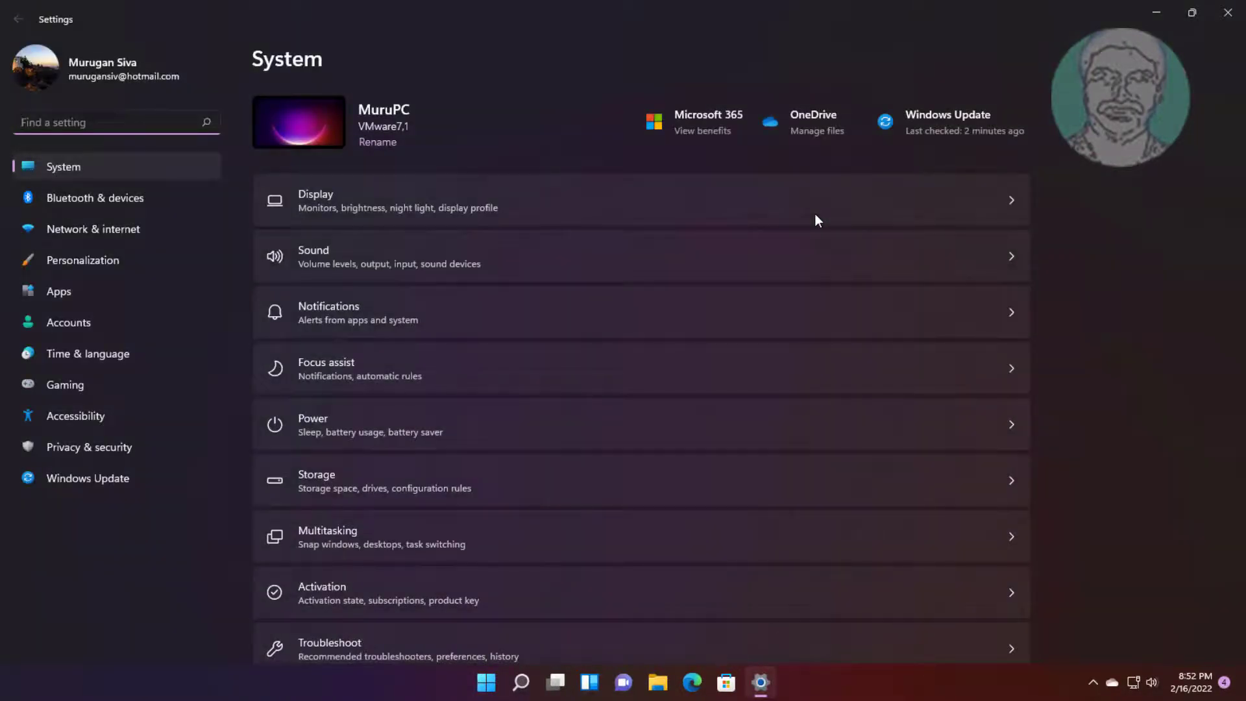
scroll(508, 467, "down", 5)
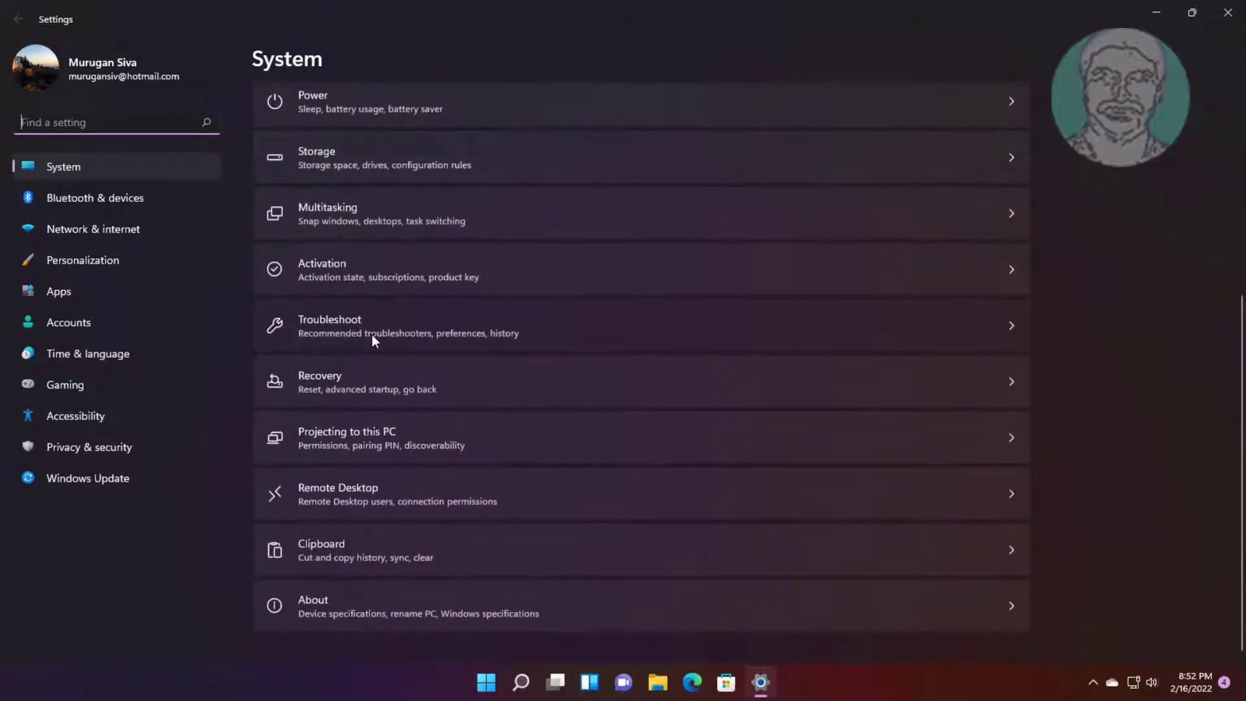
left_click(371, 333)
left_click(360, 251)
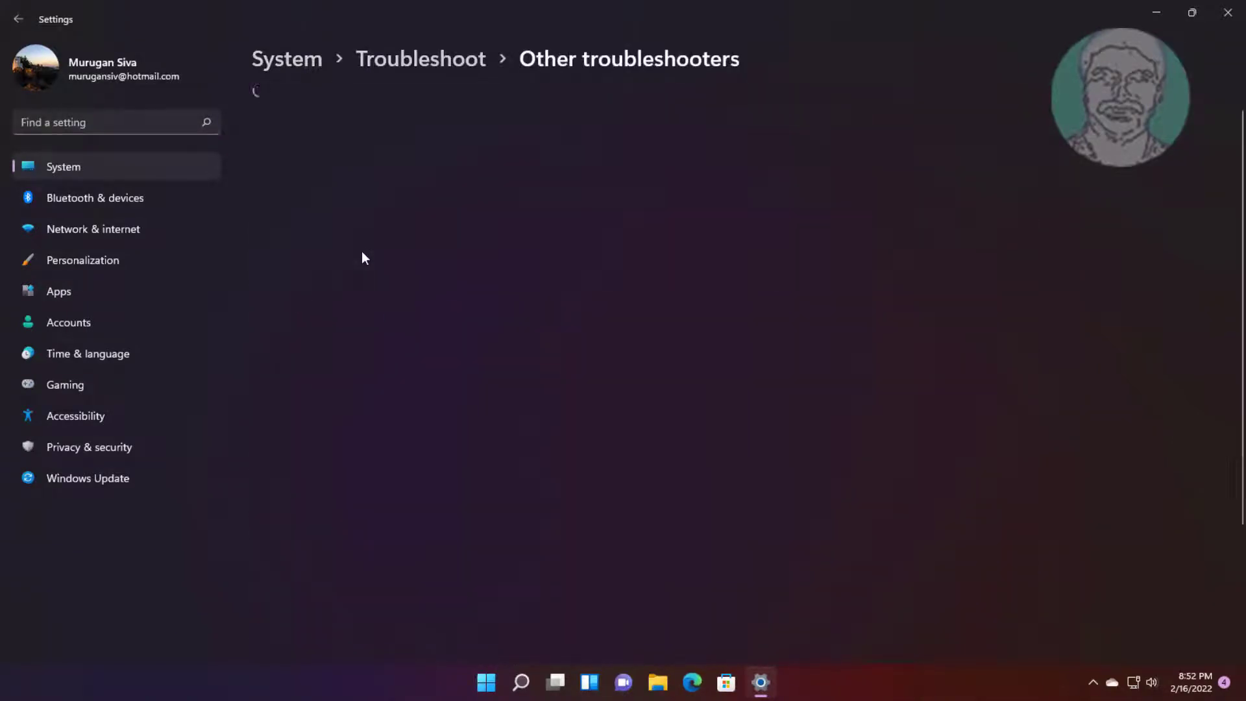
scroll(467, 441, "down", 5)
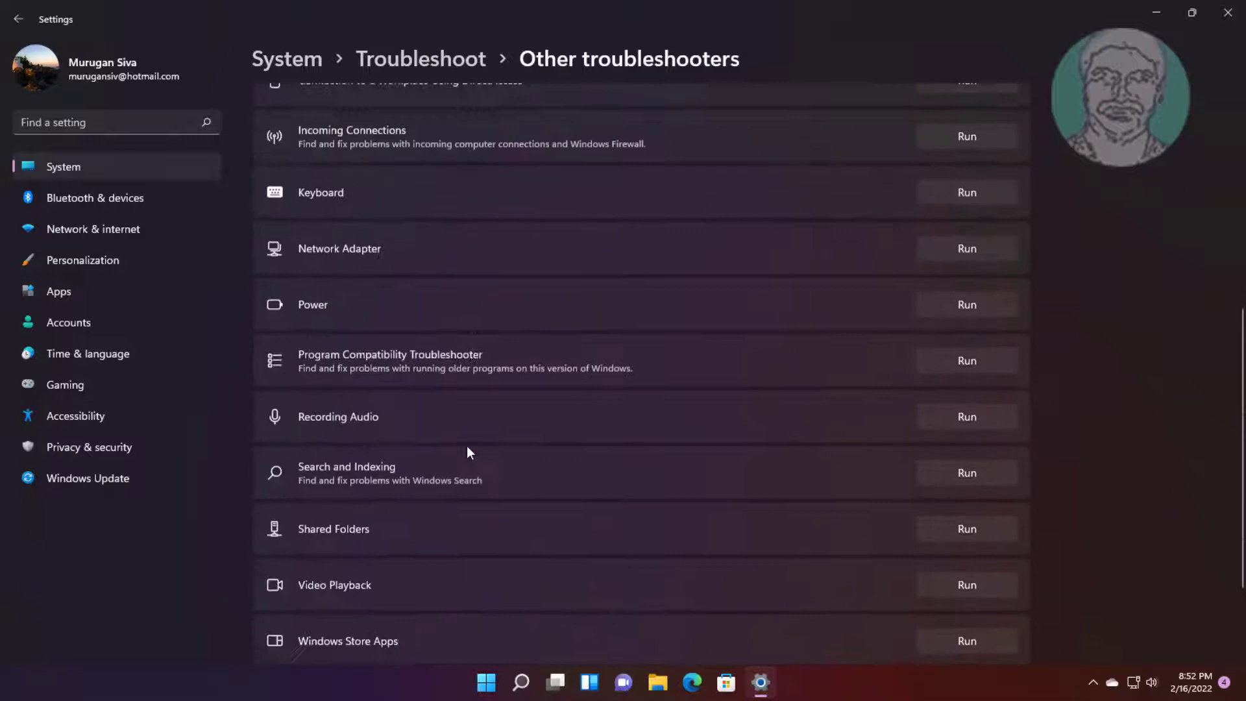
scroll(467, 447, "down", 3)
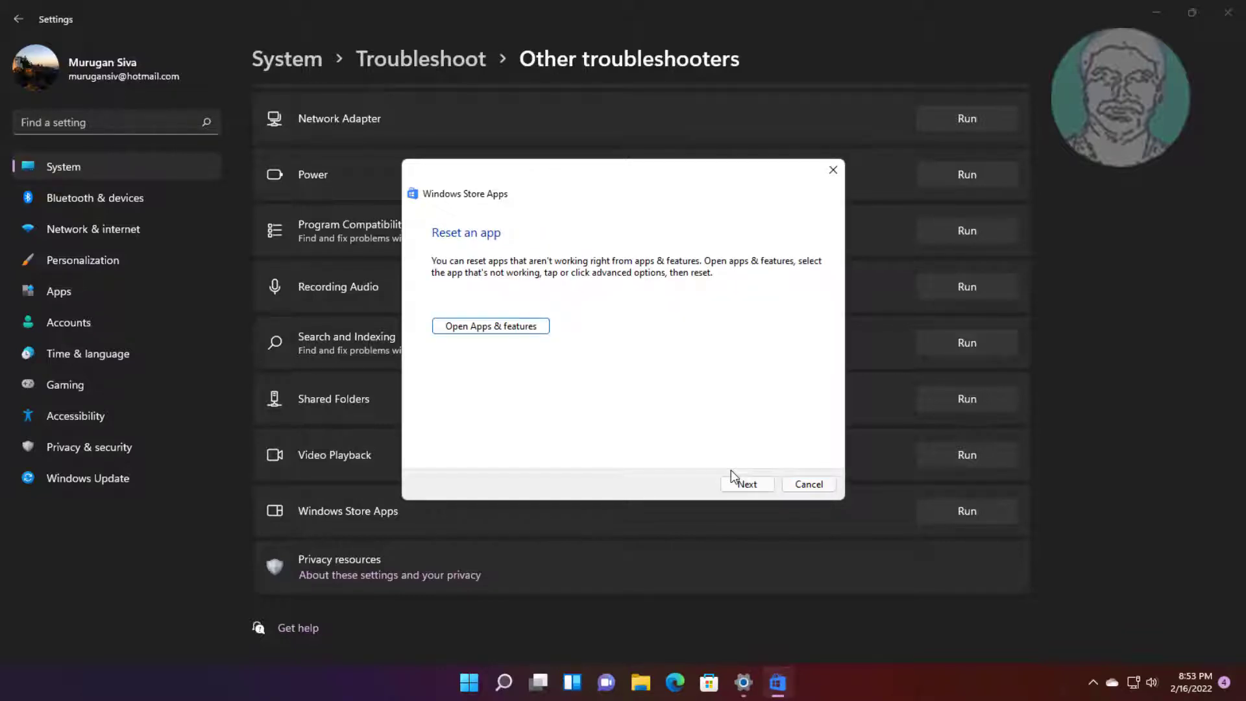
Step through the Windows Store Apps troubleshooter past the restart notice and close its results.
left_click(744, 485)
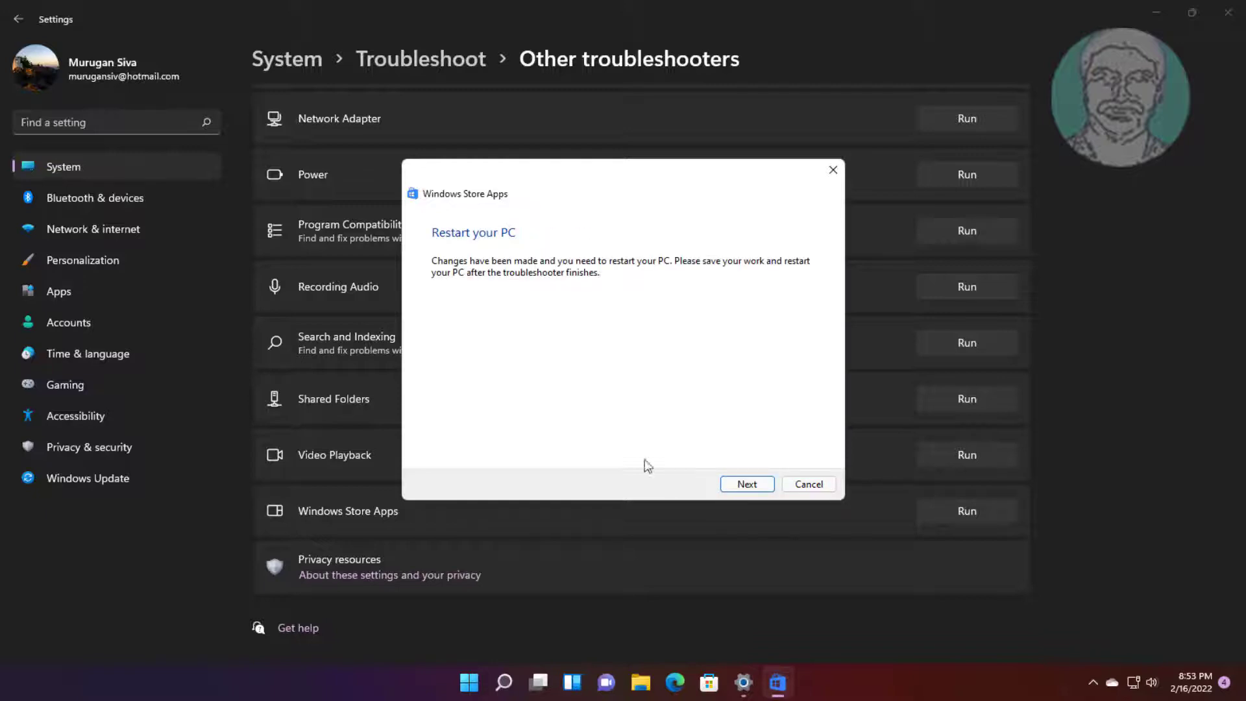
left_click(754, 484)
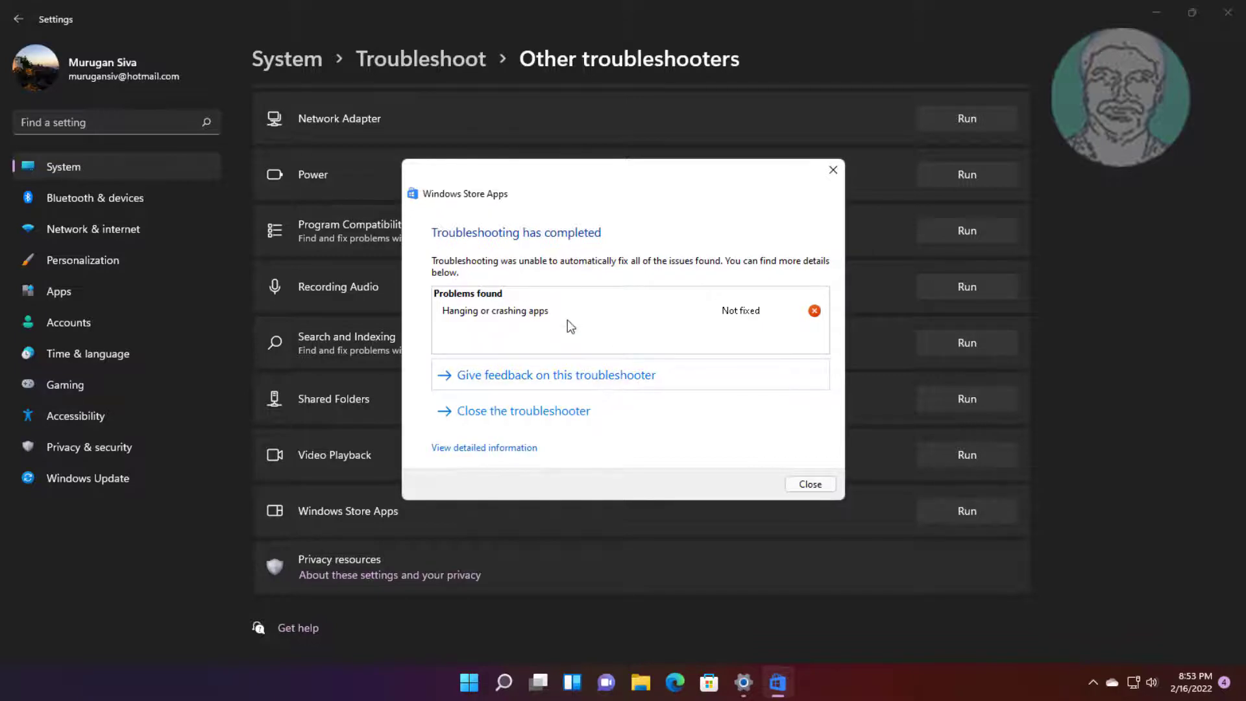
left_click(805, 485)
Reopen Settings and go to the Apps & features list of installed apps.
left_click(1229, 19)
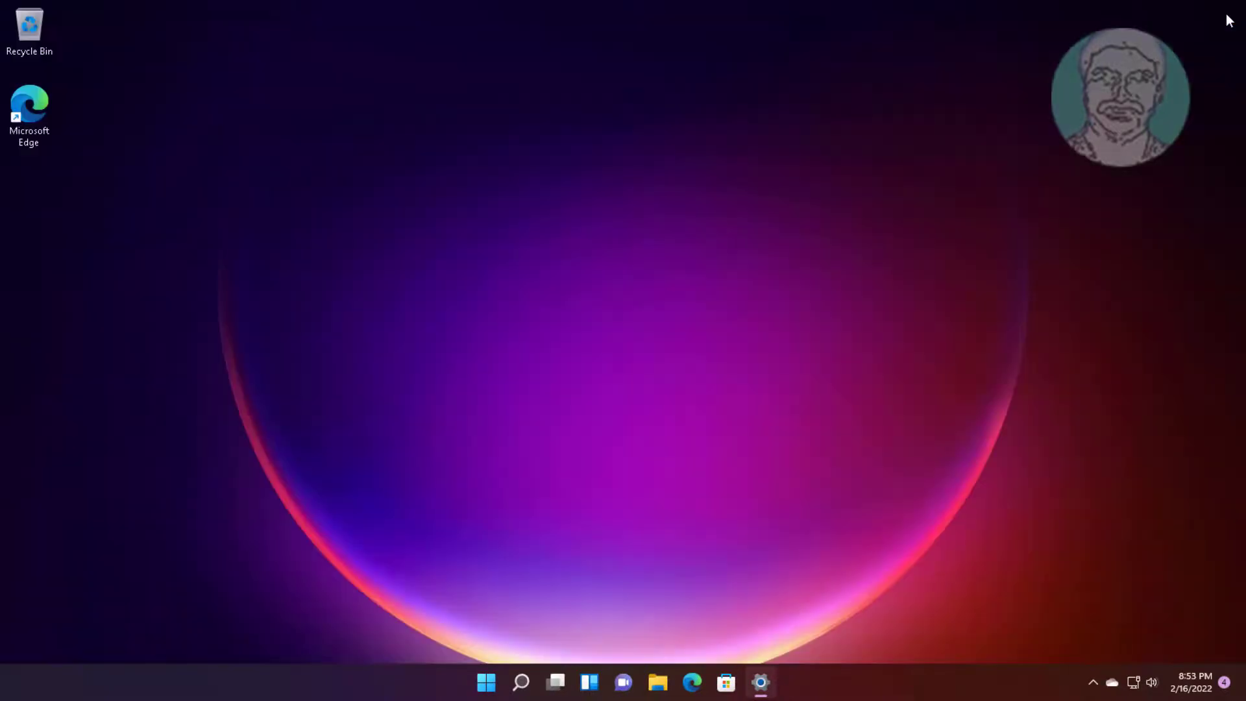
left_click(500, 687)
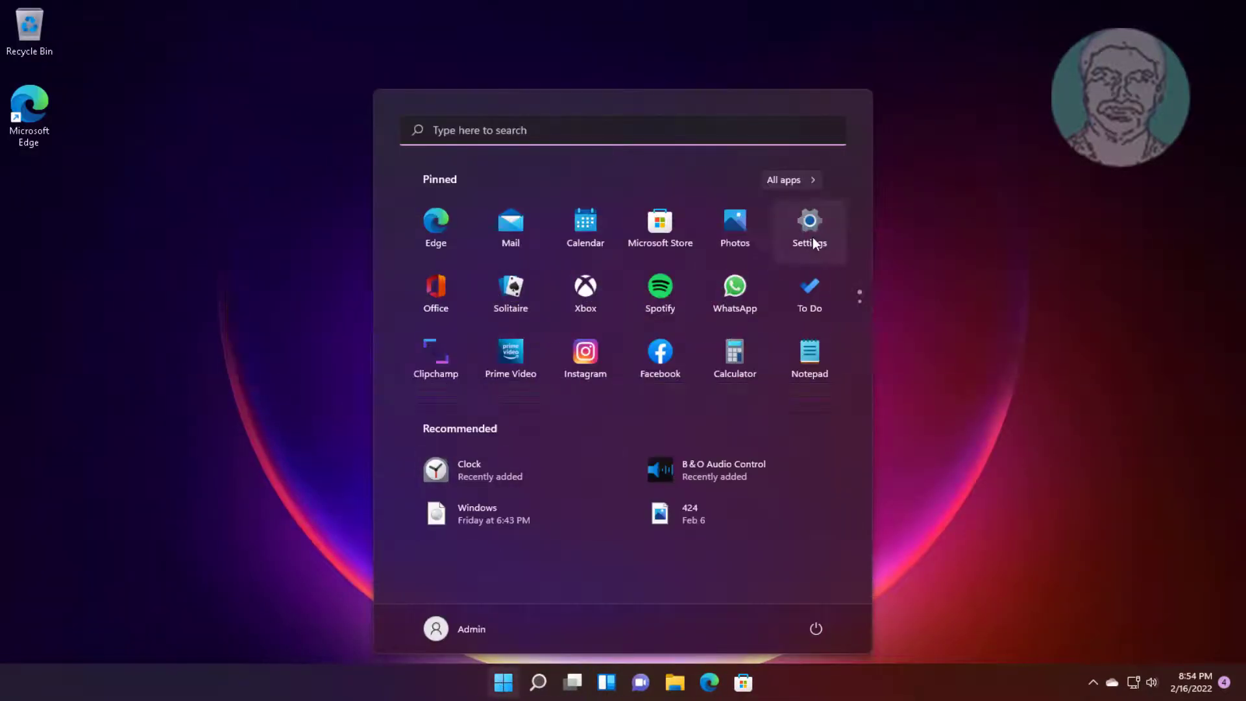
left_click(812, 234)
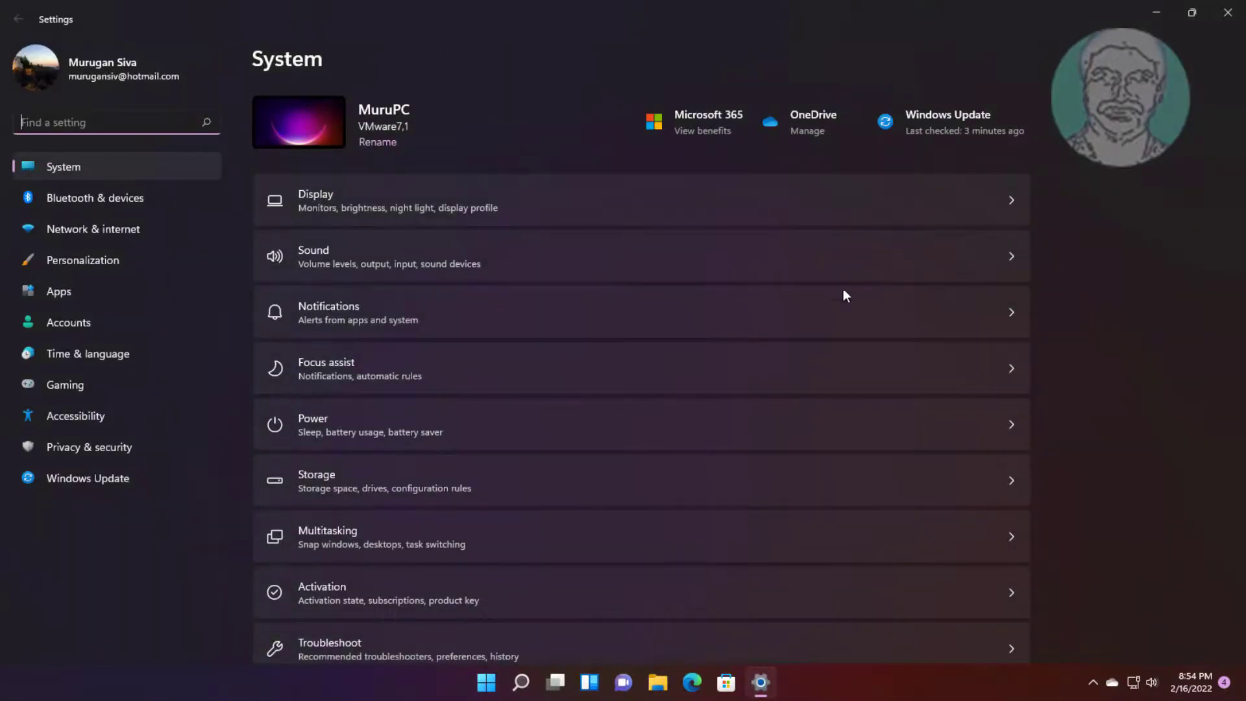
left_click(51, 303)
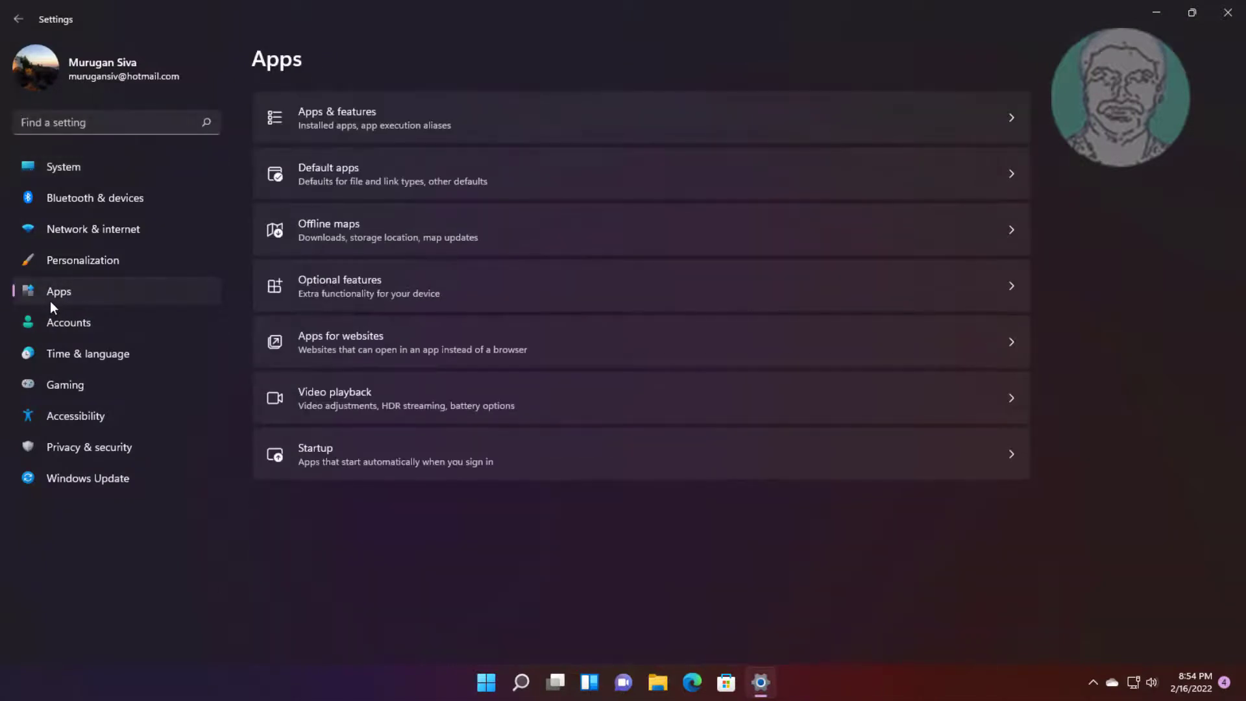
left_click(402, 126)
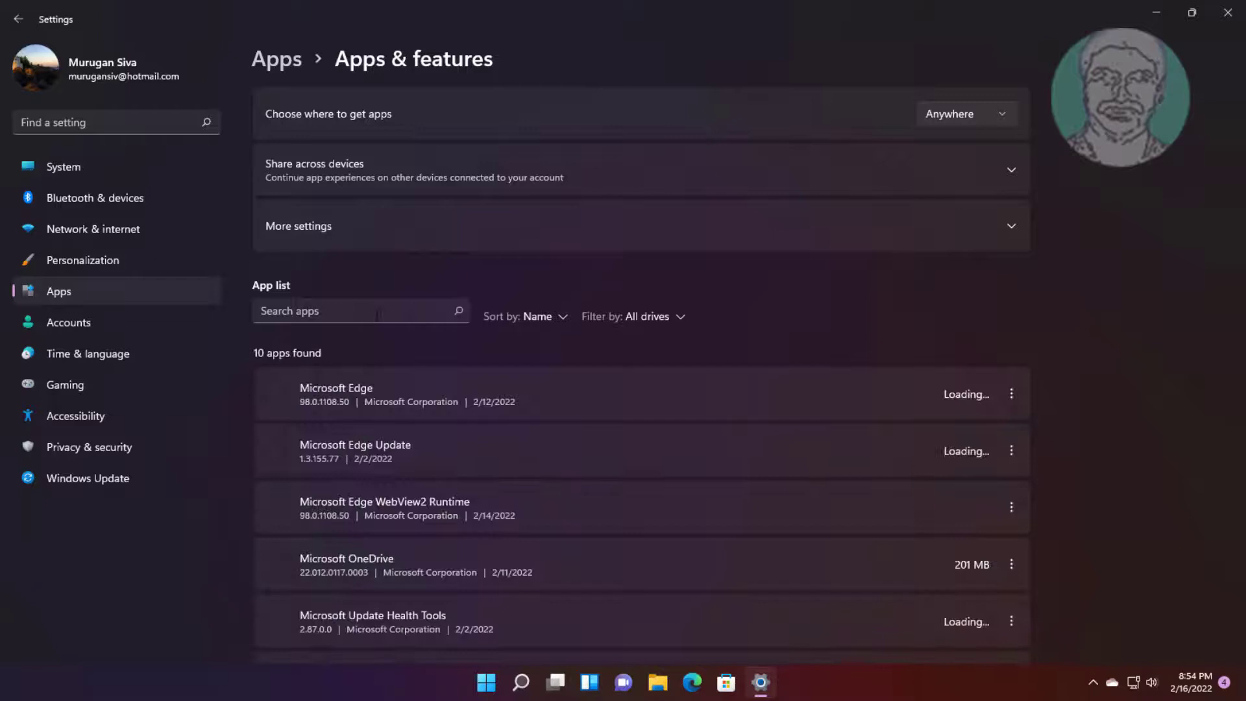
Search the apps for 'store' and open Microsoft Store's Advanced options.
left_click(375, 313)
type("store")
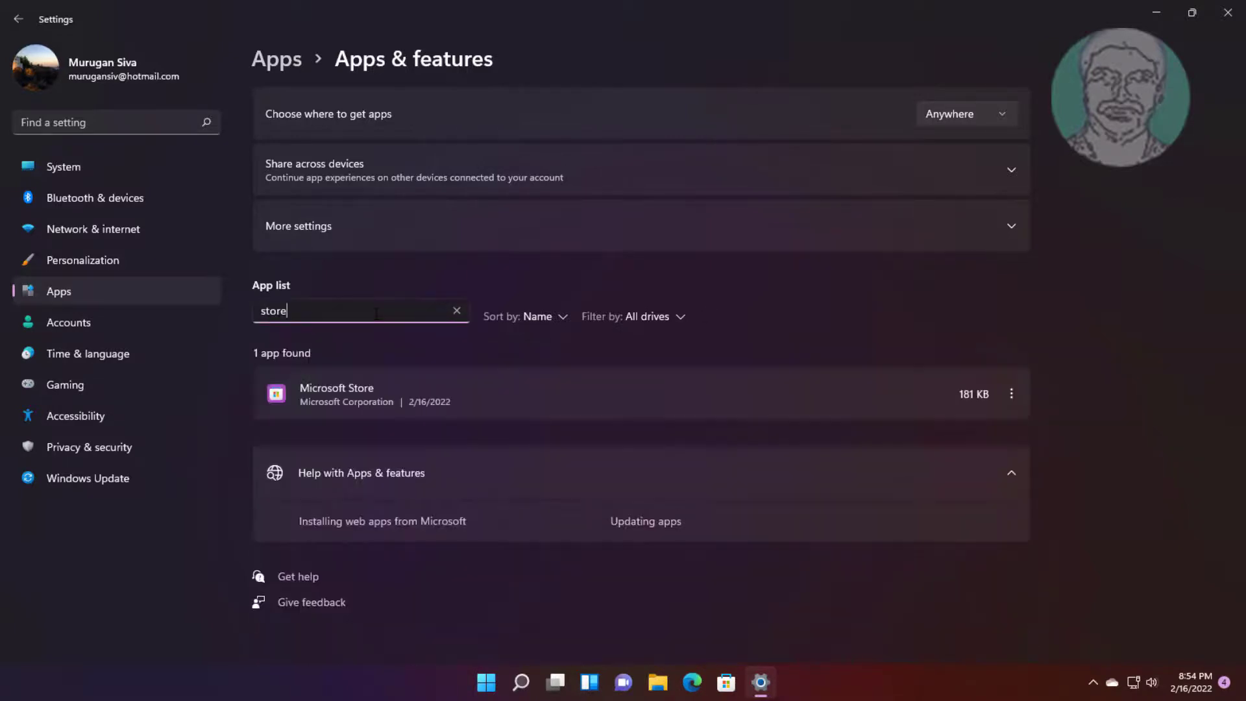
left_click(1006, 383)
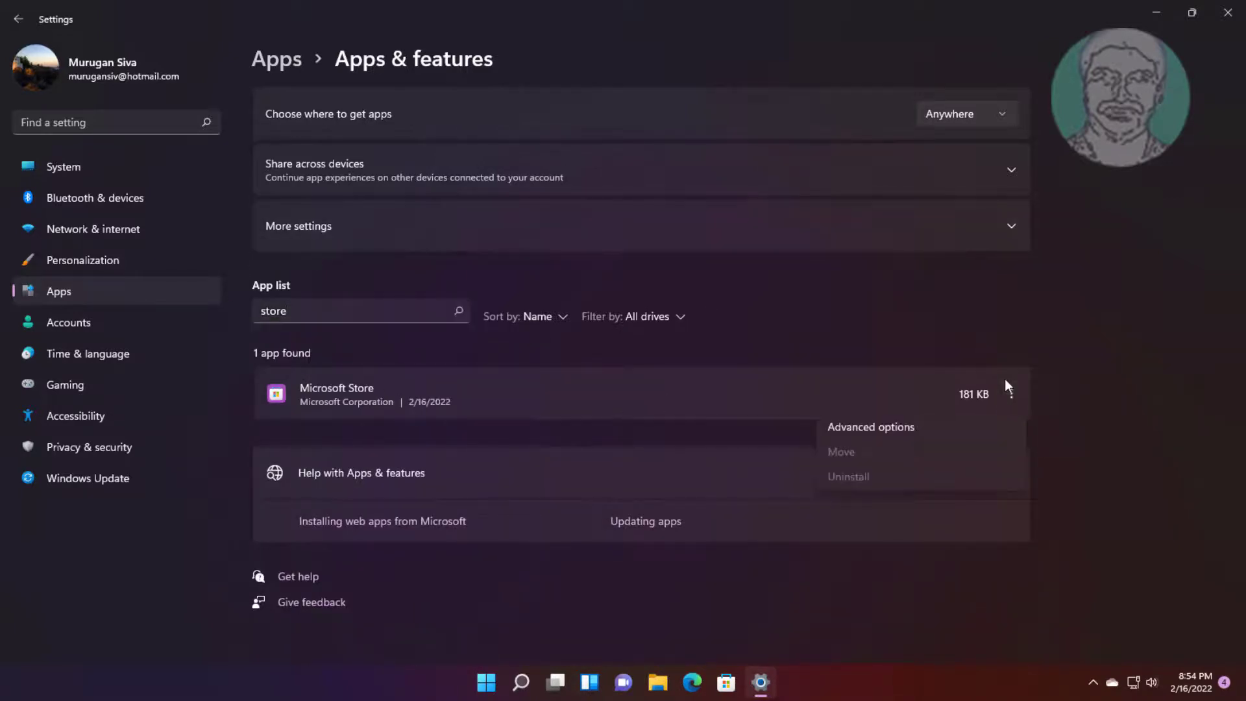
left_click(912, 429)
Repair Microsoft Store, then reset it and confirm deleting its data.
scroll(482, 445, "down", 8)
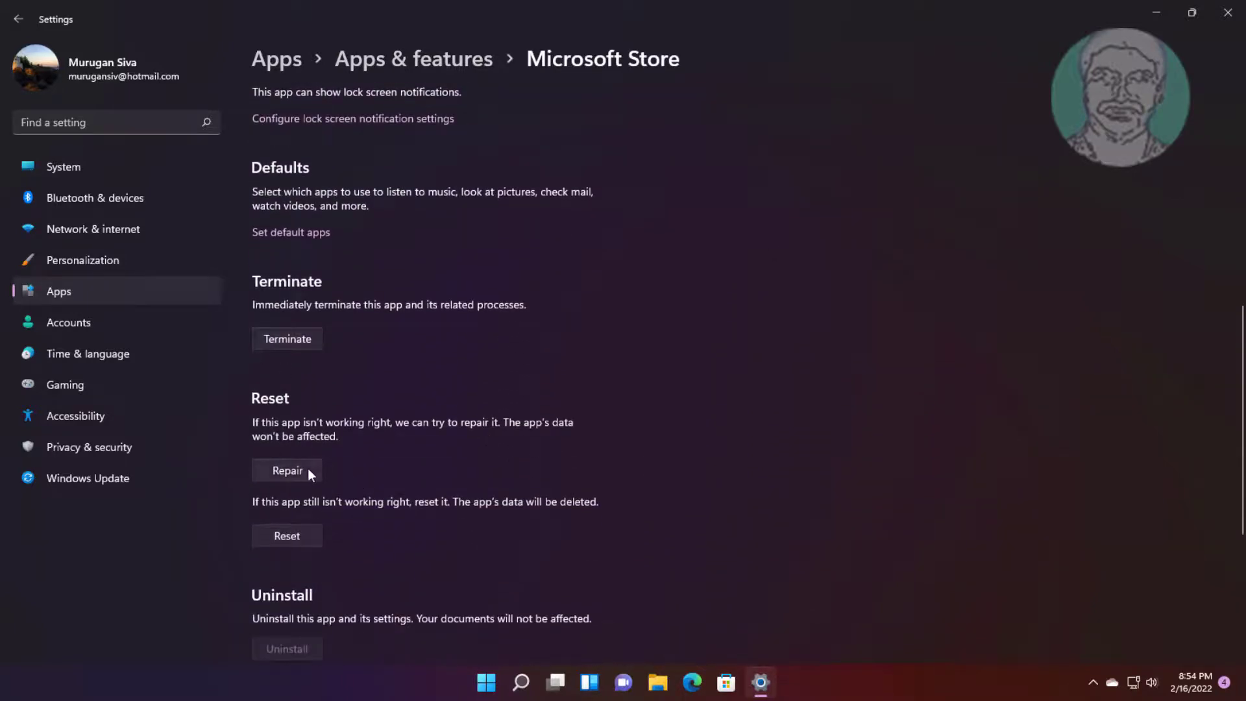
left_click(307, 468)
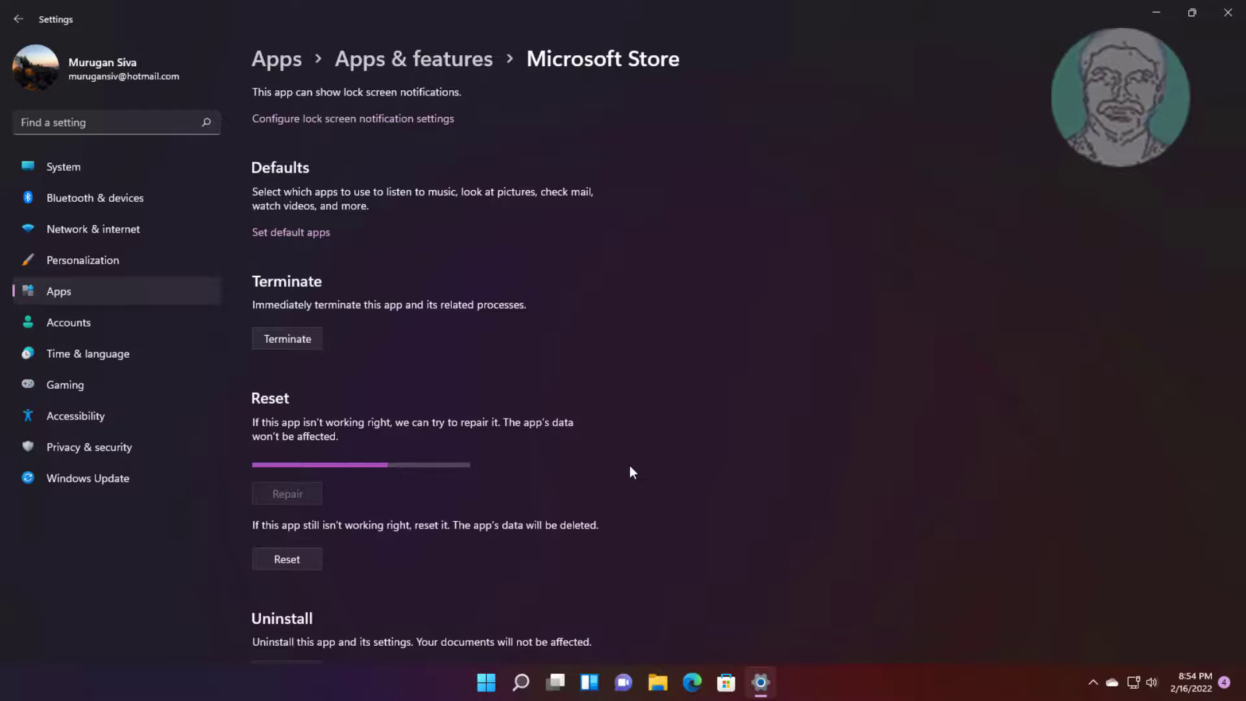
scroll(629, 465, "down", 2)
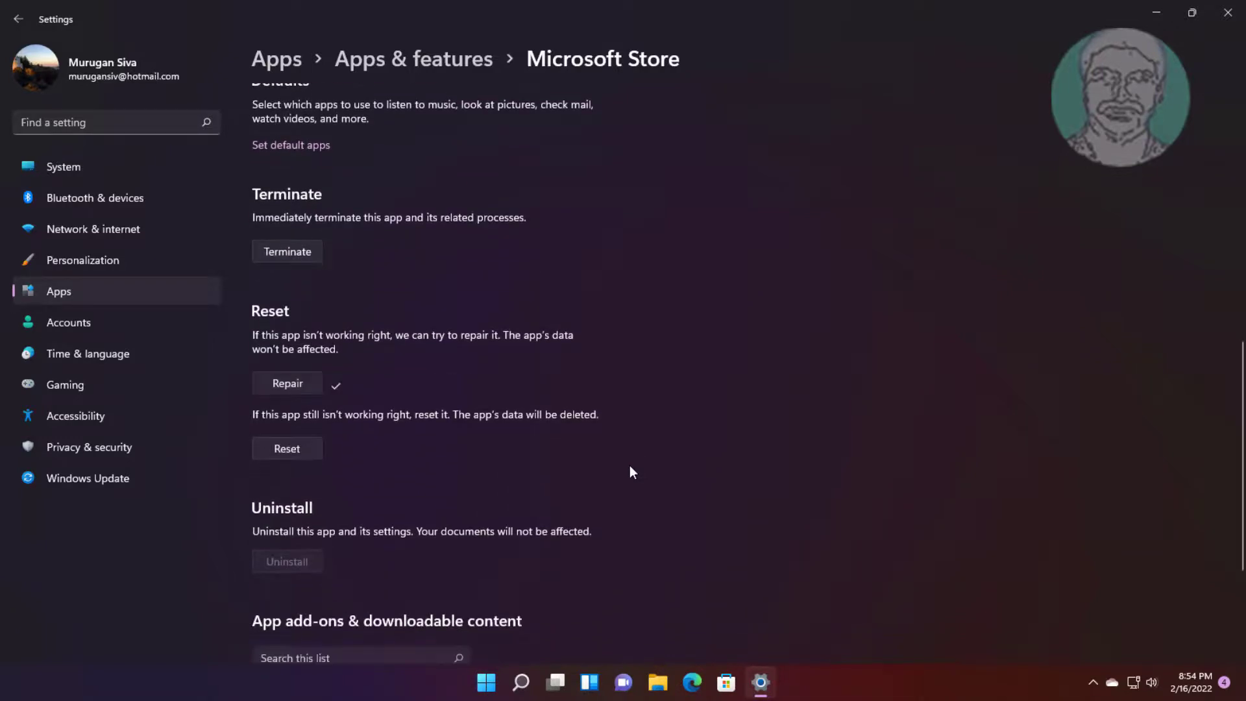
scroll(630, 466, "down", 2)
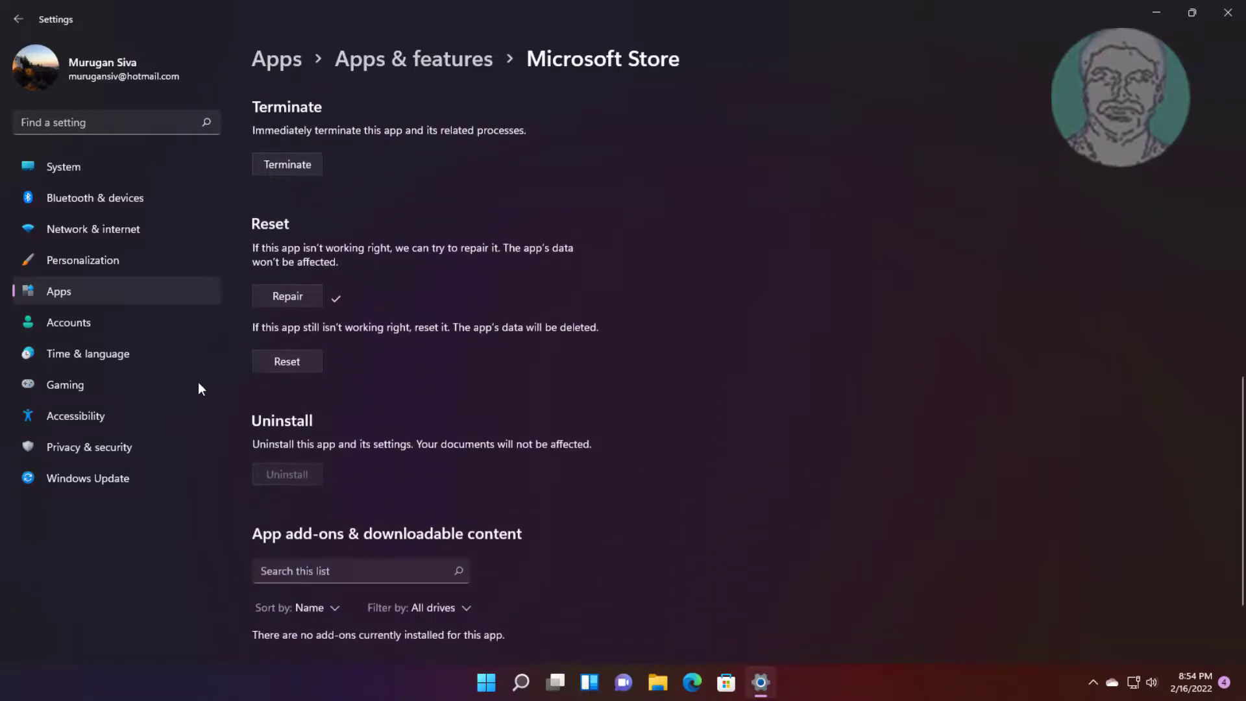
left_click(259, 366)
left_click(364, 326)
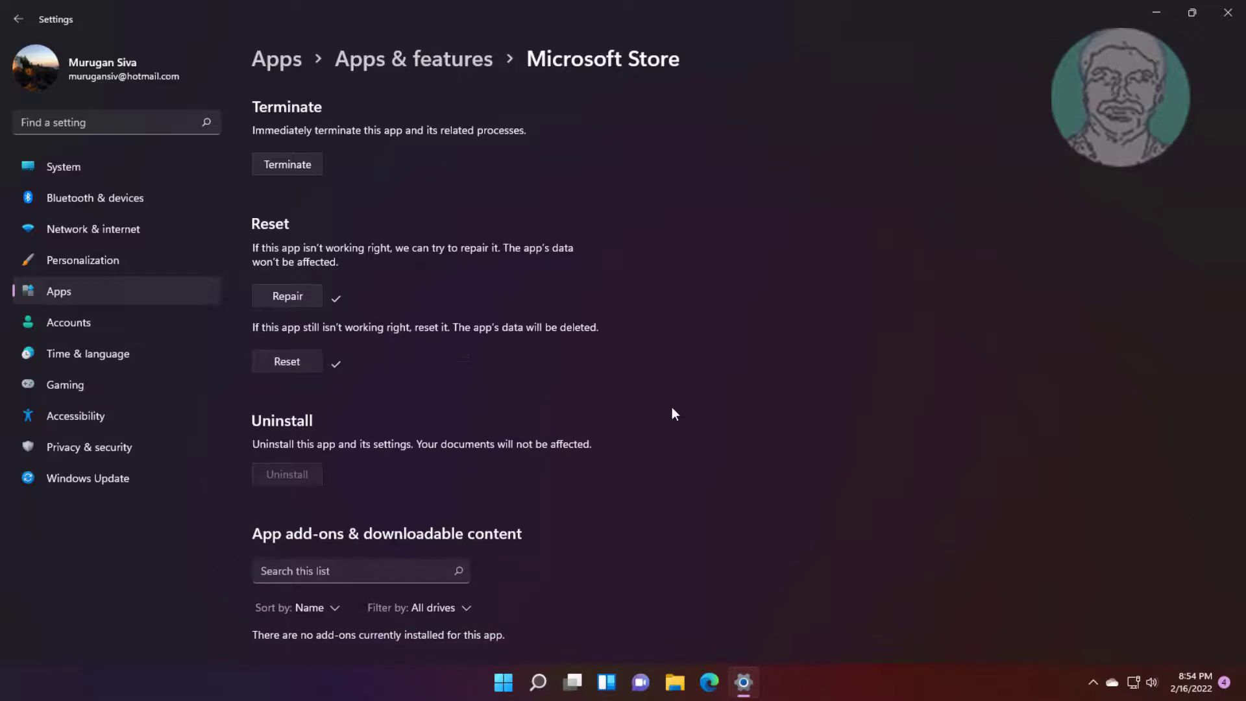
Close Settings and open Microsoft Edge maximized.
left_click(1240, 13)
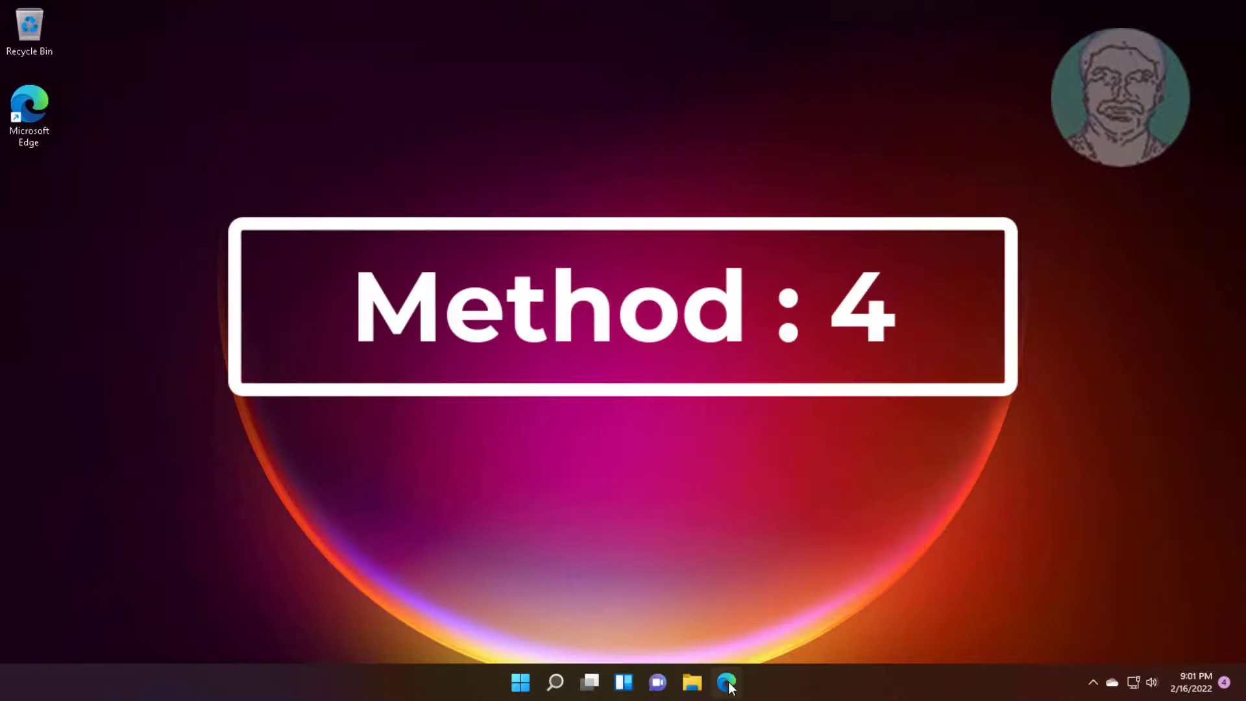
left_click(727, 682)
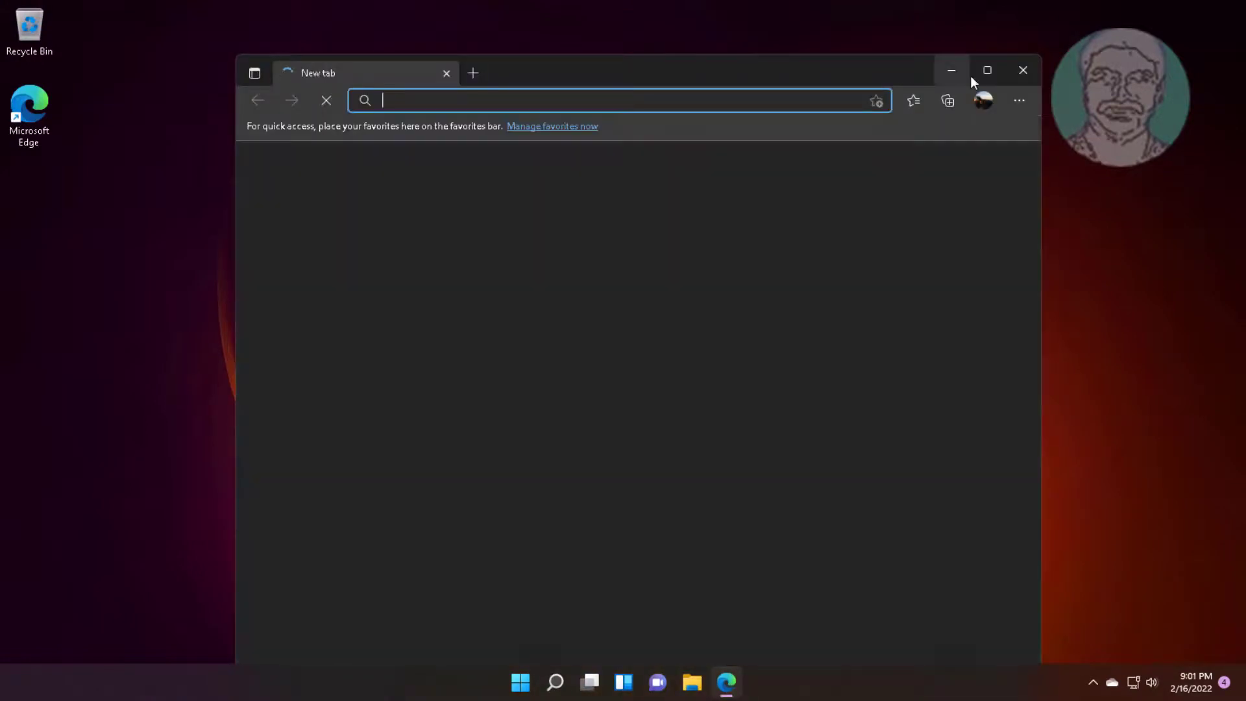
left_click(980, 74)
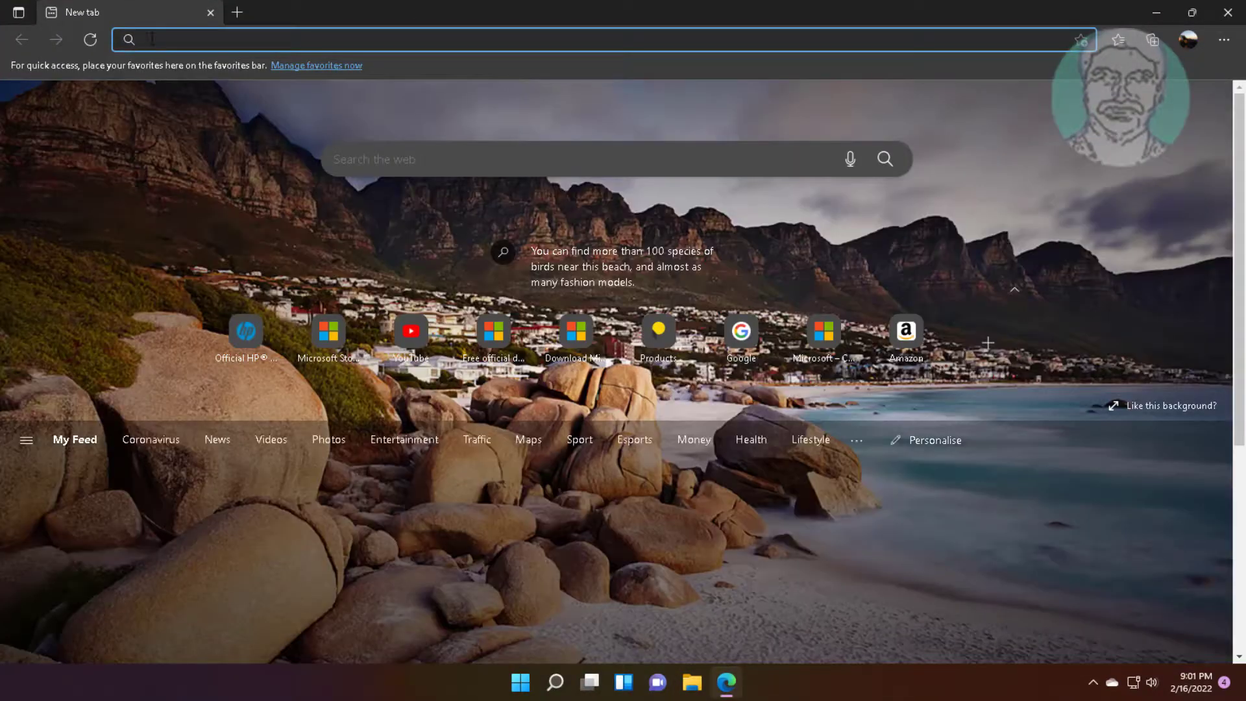
Paste and go to the copied Xbox installer link, then open and run XboxInstaller.exe.
right_click(152, 39)
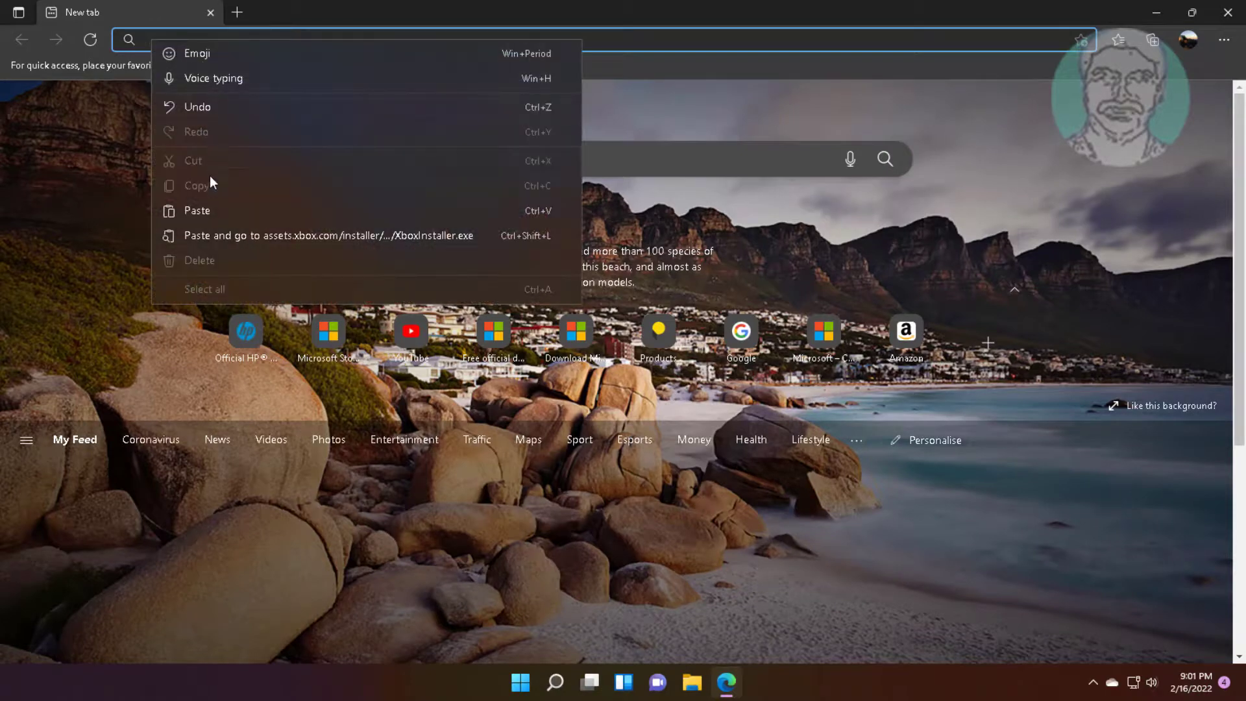
left_click(213, 231)
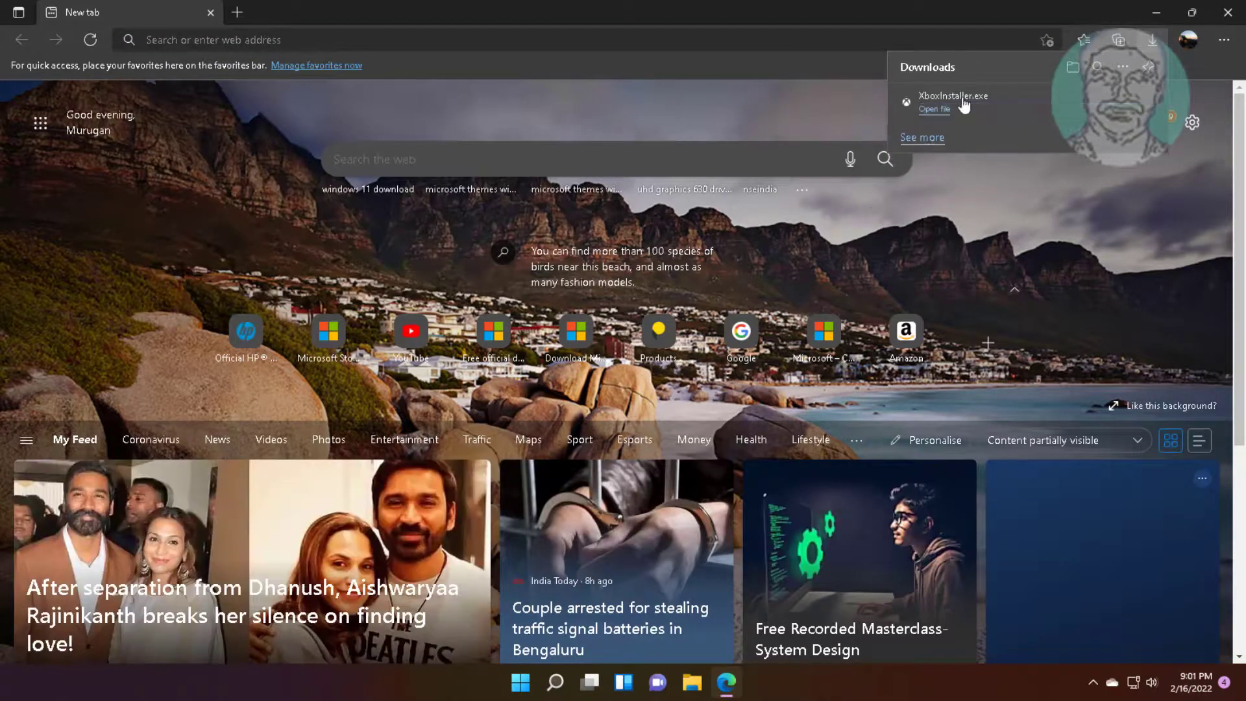
left_click(932, 109)
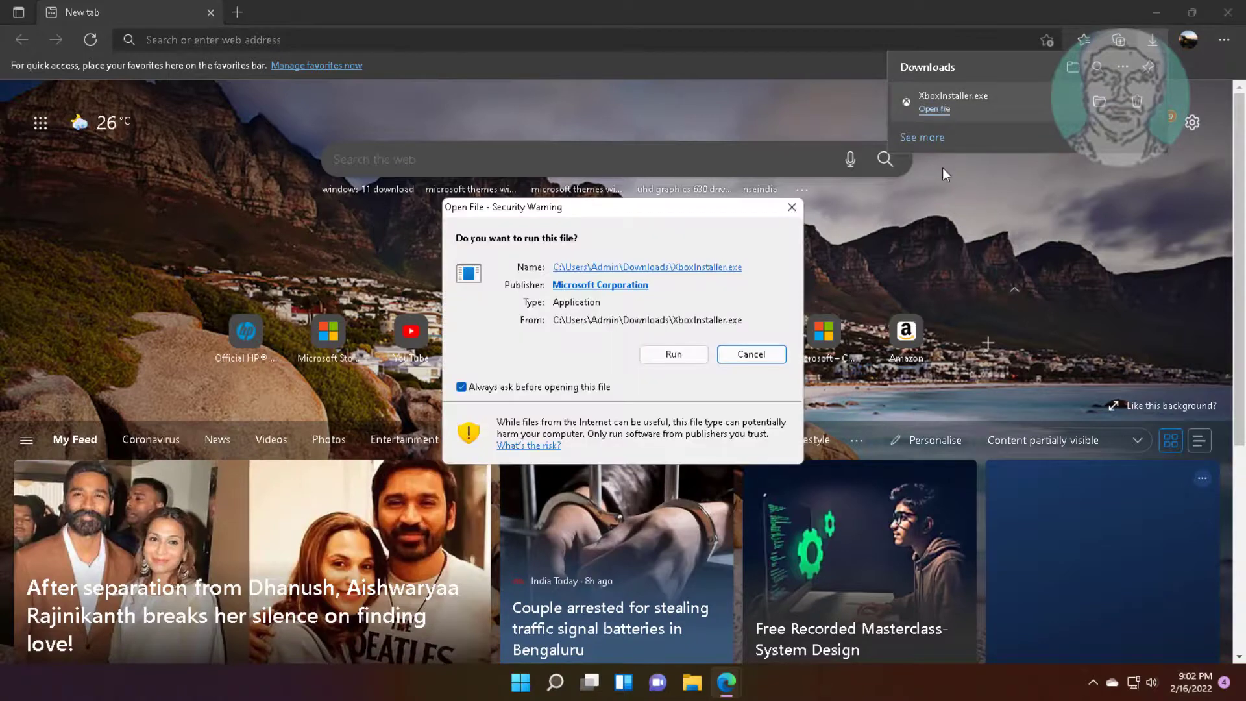
left_click(685, 356)
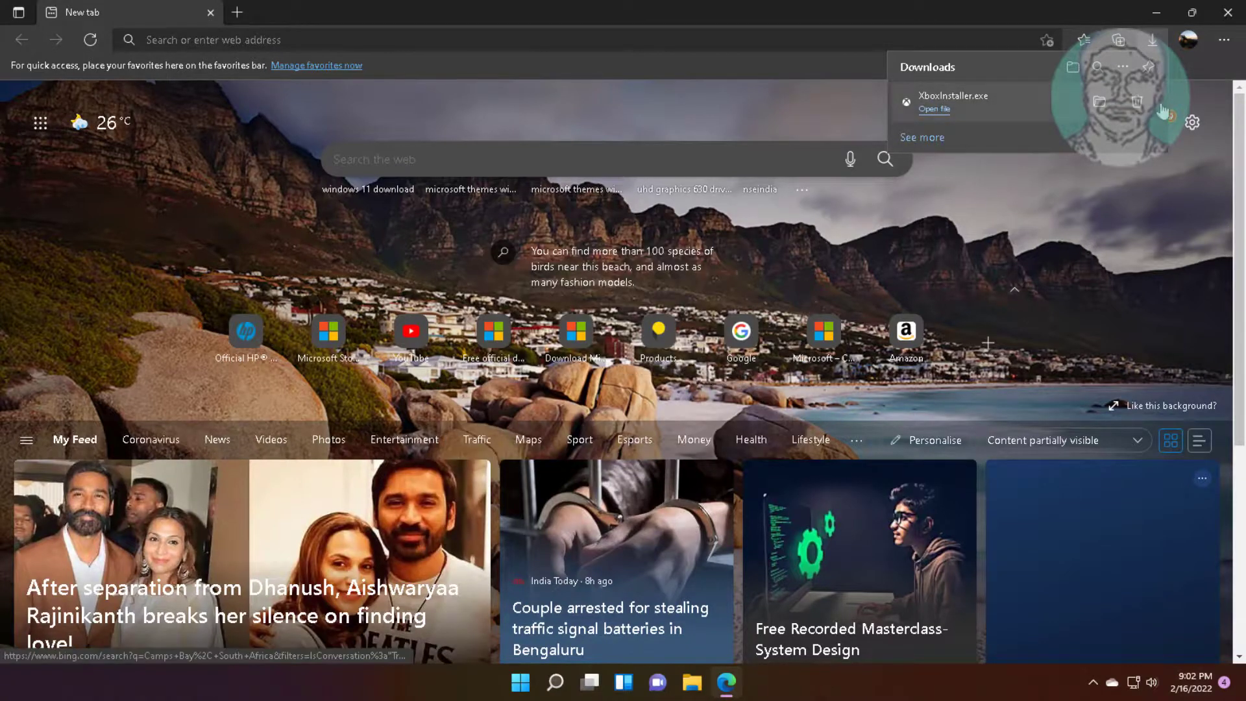